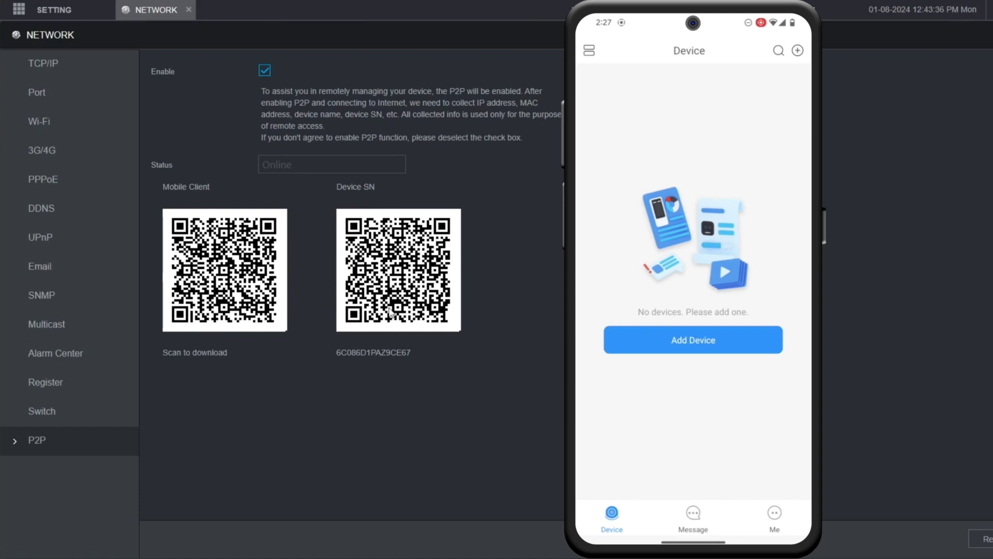
left_click(797, 50)
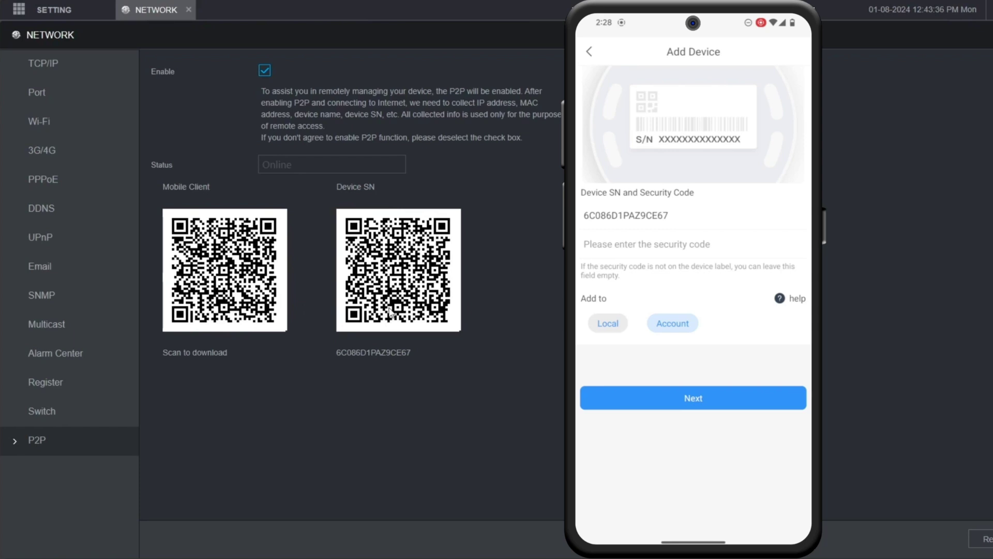
Choose Local as the Add to destination and continue past the serial form
left_click(608, 322)
left_click(708, 397)
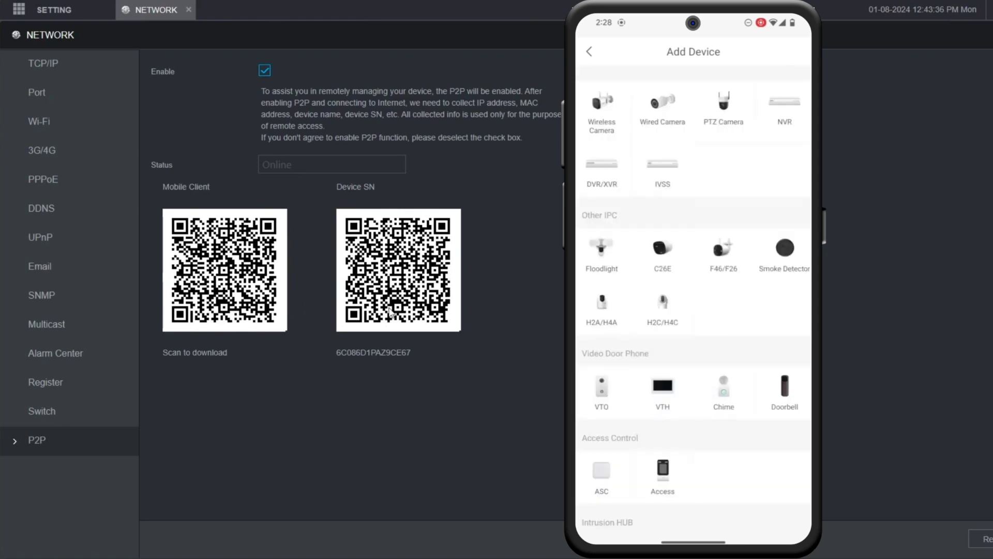
Pick the NVR device type, name it 'NVR', enter its password, and save
left_click(694, 285)
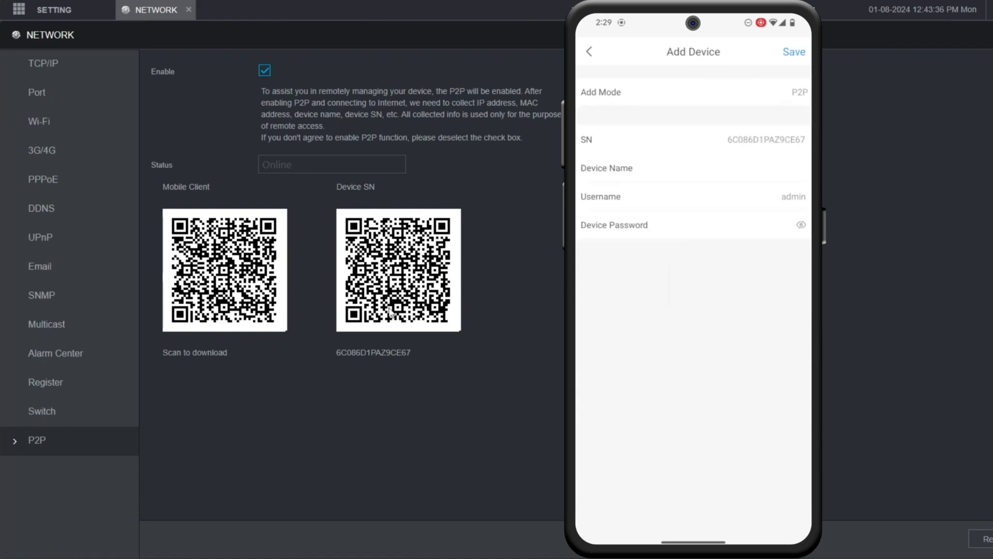
left_click(621, 168)
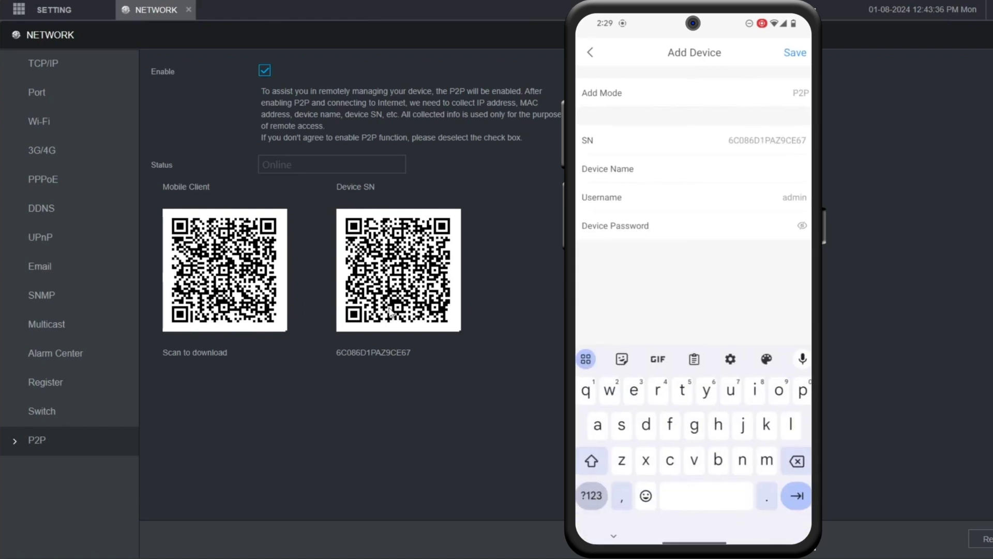
type("NVR")
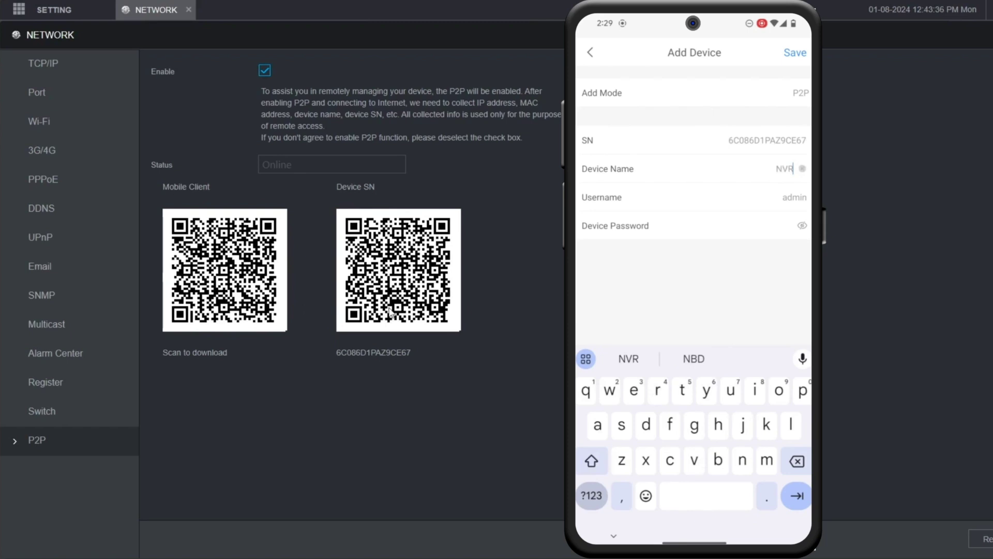
left_click(698, 224)
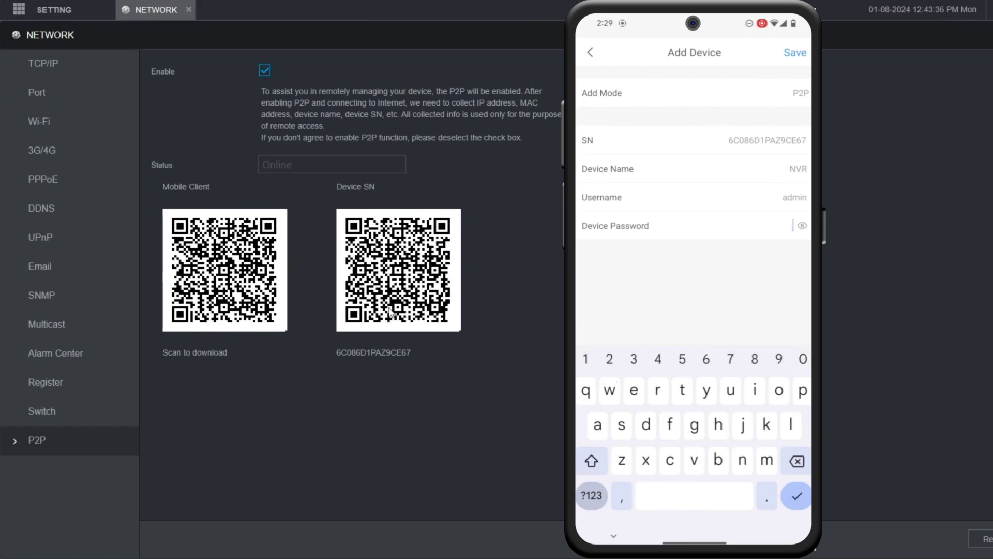
key("Return")
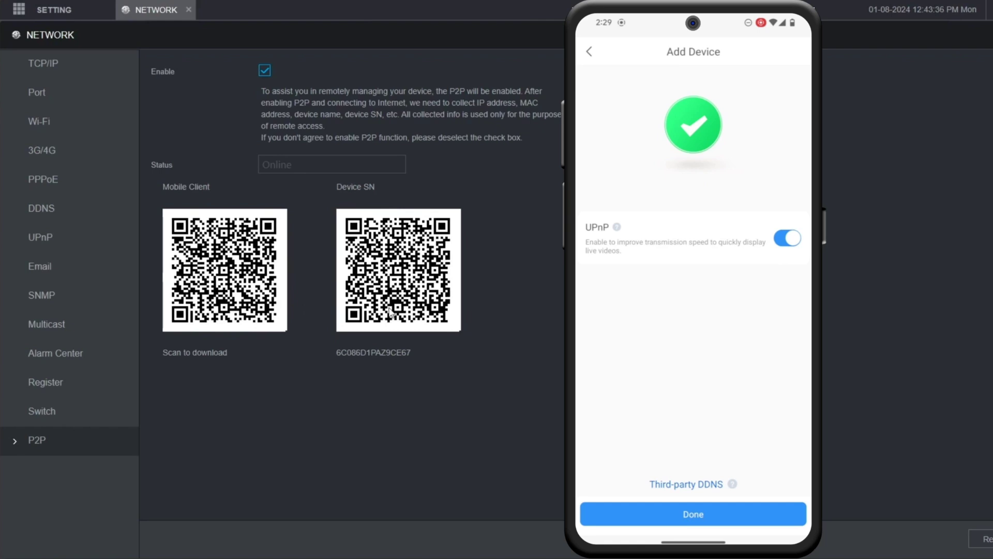
Confirm the success screen to bring up NVR's four loading camera feeds
left_click(693, 514)
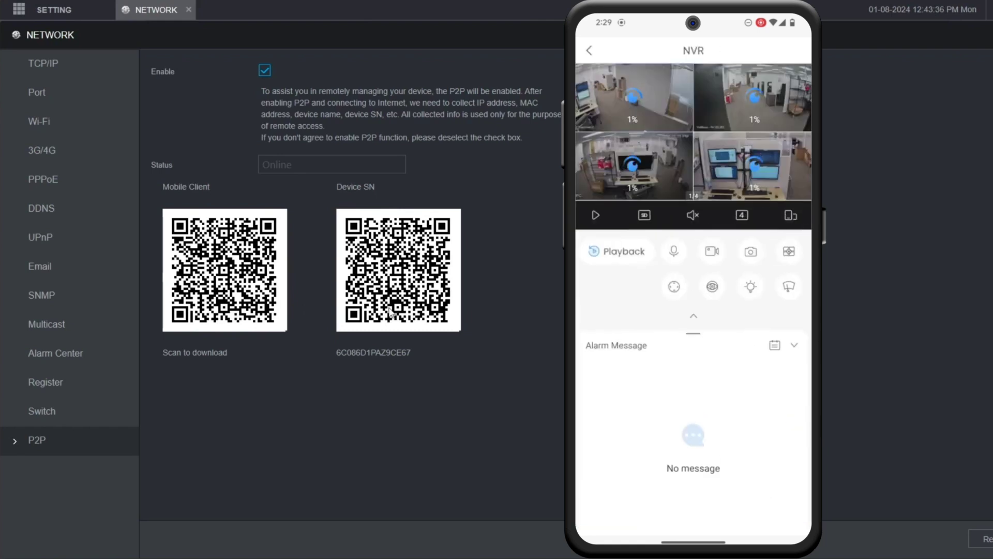